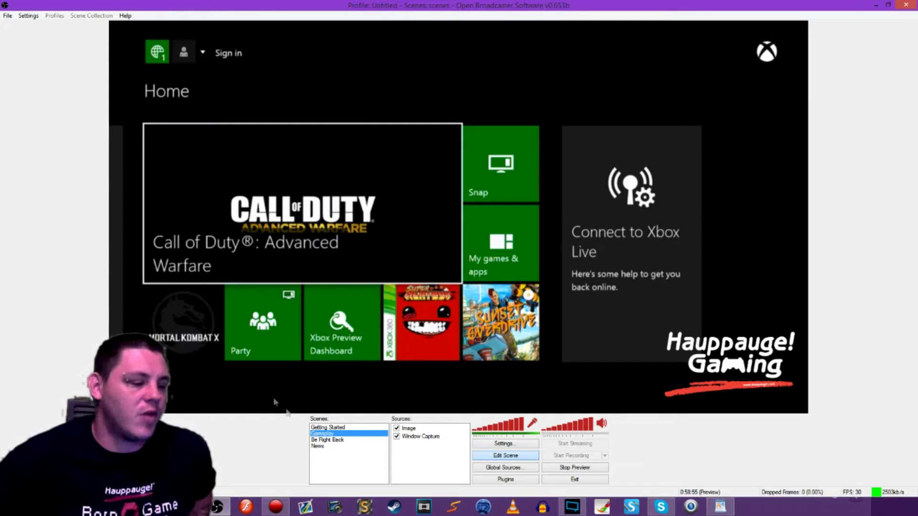
# - Add a video capture device source named Webcam to the Gameplay scene, using the Logitech HD Webcam C310
pyautogui.rightClick(399, 452)
pyautogui.moveTo(418, 460)
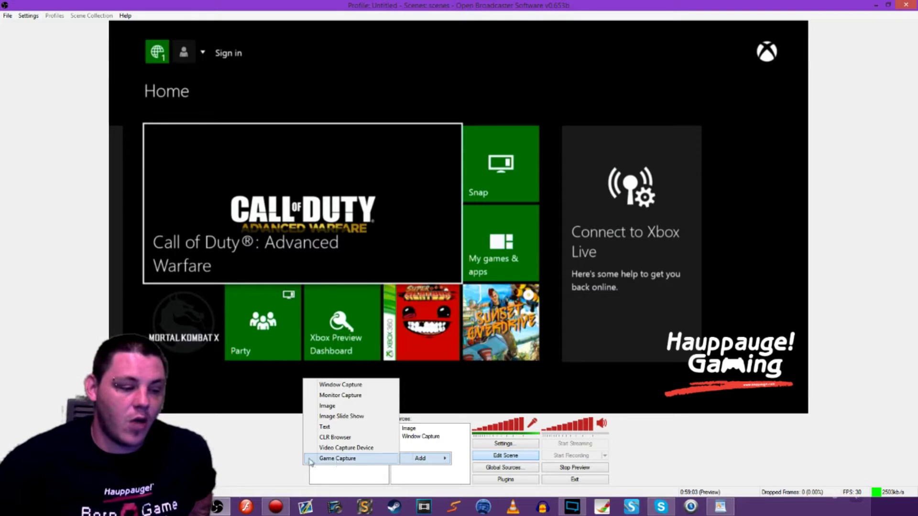
pyautogui.click(354, 448)
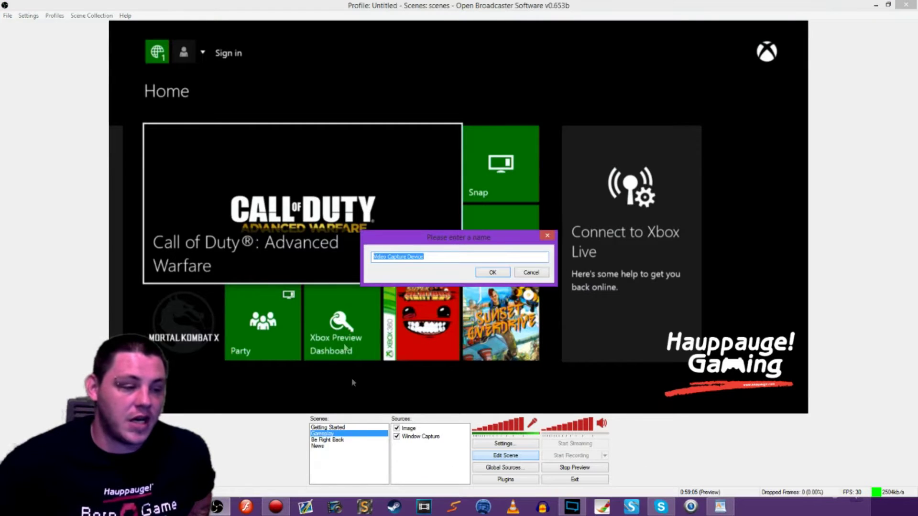
pyautogui.write('Webcam')
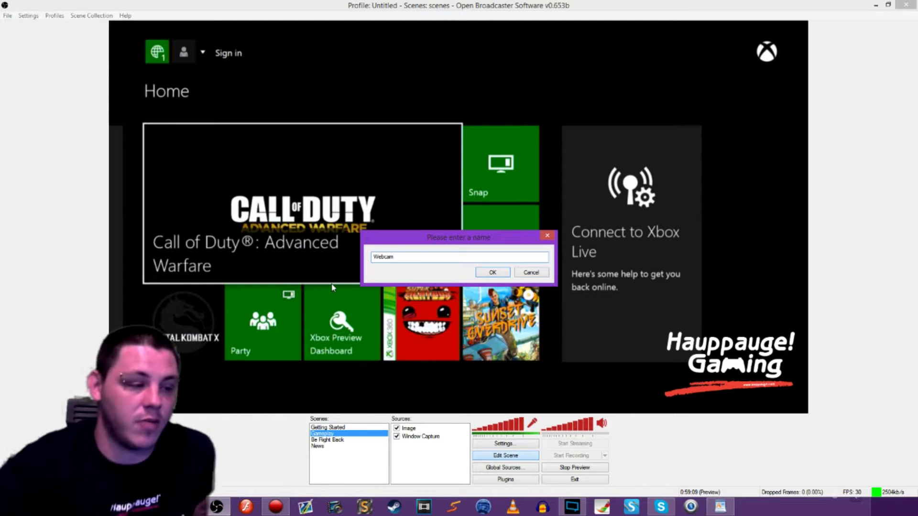
pyautogui.click(494, 274)
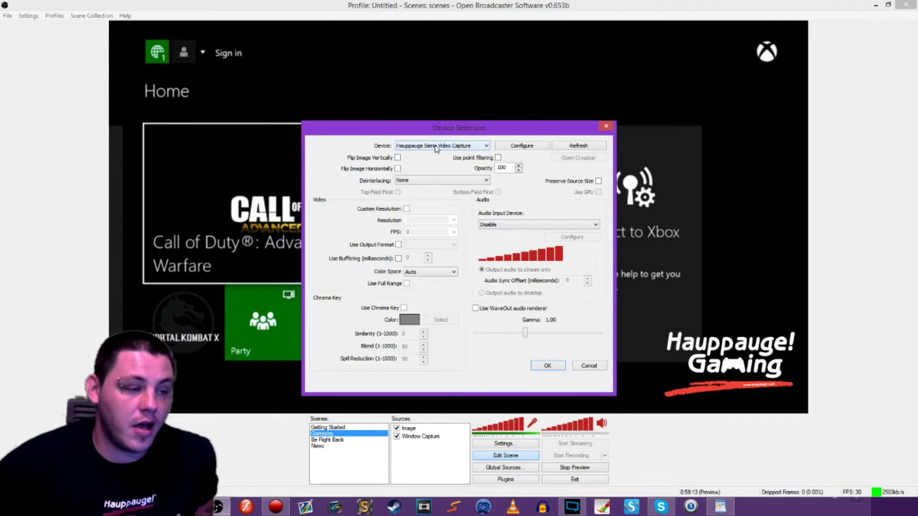
pyautogui.click(437, 147)
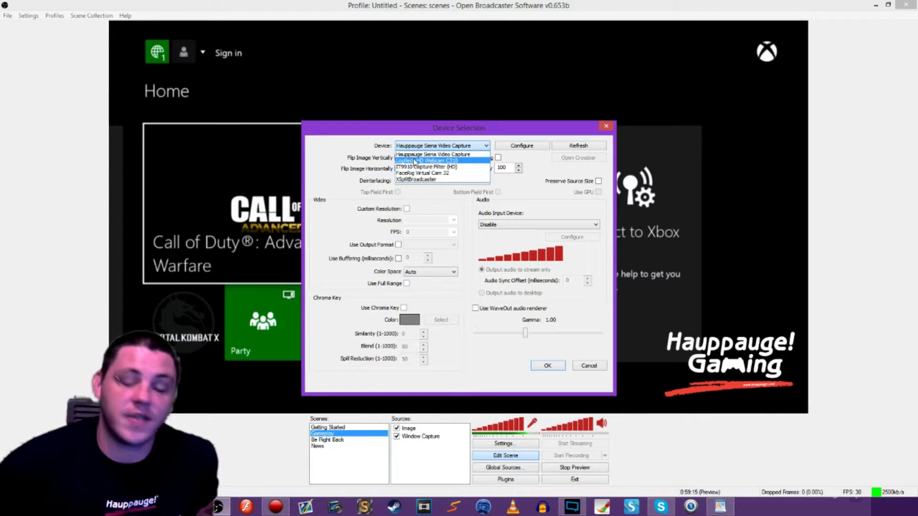
pyautogui.click(440, 162)
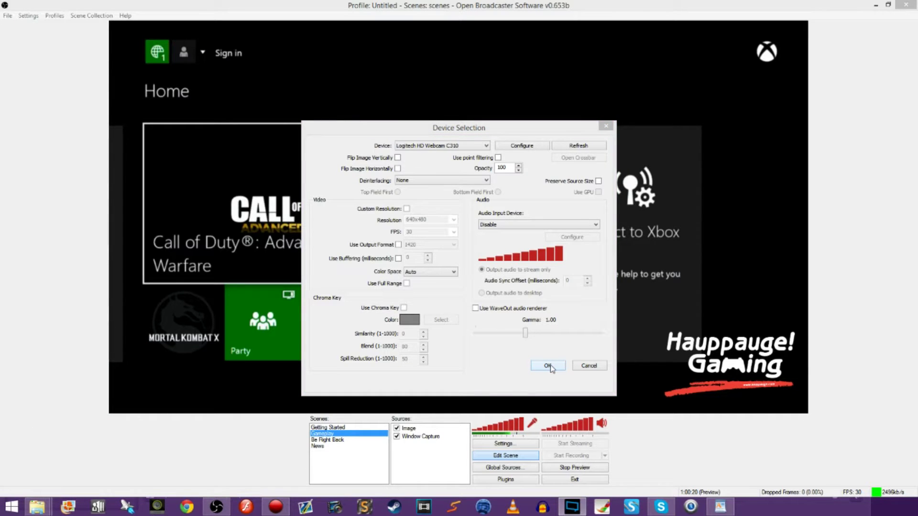
pyautogui.click(547, 366)
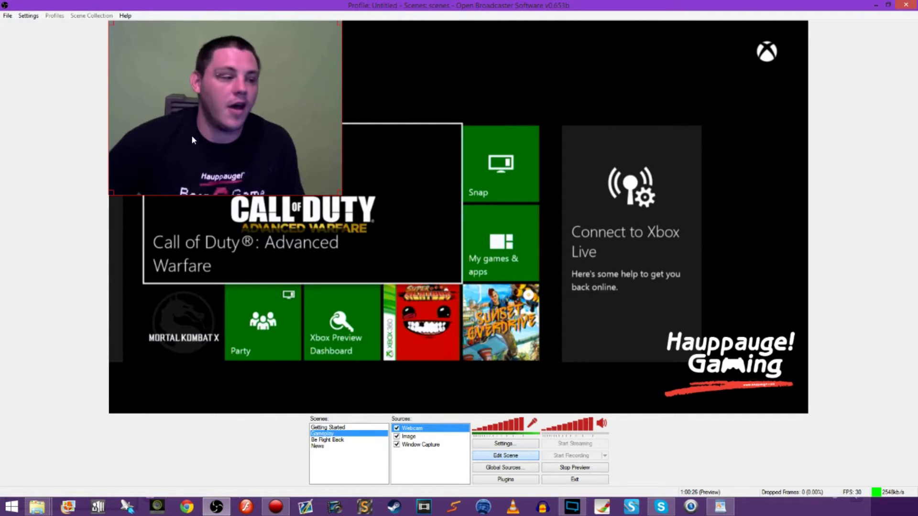
# - Move the webcam image to the lower-left corner of the Gameplay scene and shrink it proportionally
pyautogui.moveTo(191, 135); pyautogui.dragTo(240, 354)
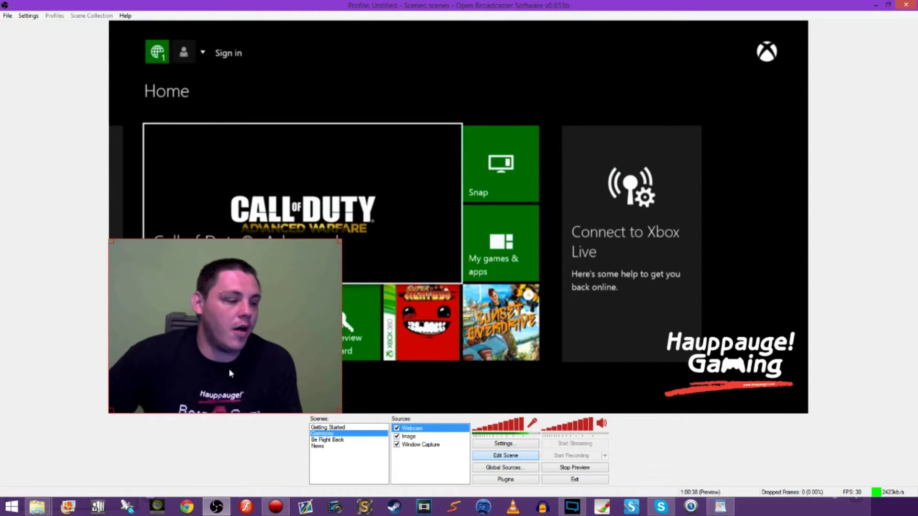
pyautogui.moveTo(250, 350)
pyautogui.mouseDown()
pyautogui.moveTo(271, 350)
pyautogui.moveTo(250, 351)
pyautogui.mouseUp()
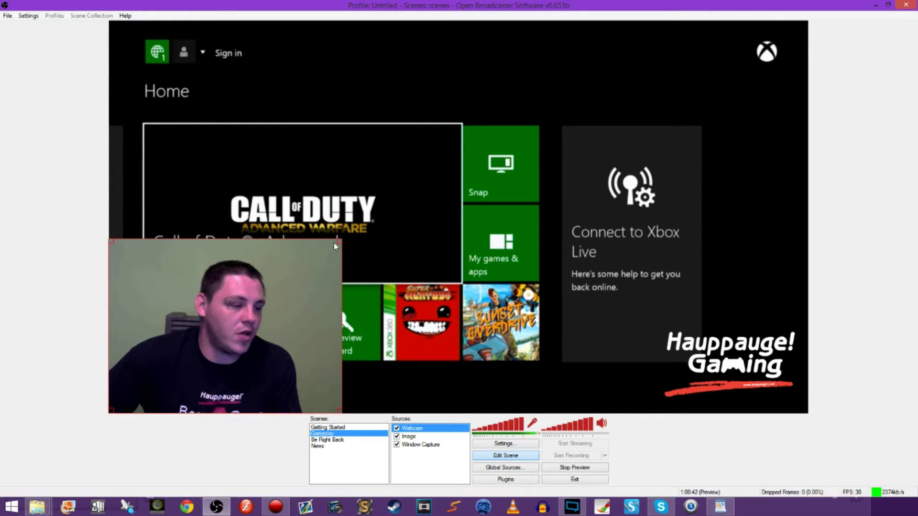
pyautogui.moveTo(339, 242); pyautogui.dragTo(292, 315)
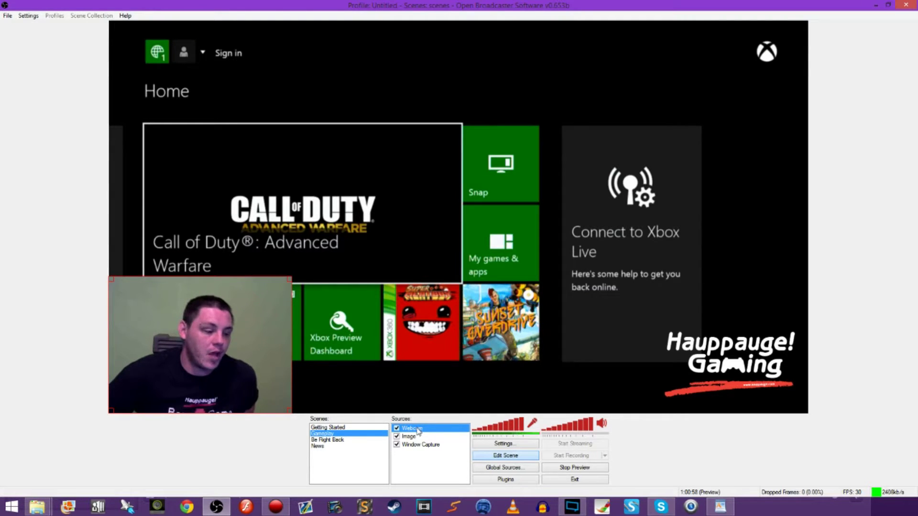
# - Enable the chroma key in the Webcam source's properties
pyautogui.rightClick(417, 433)
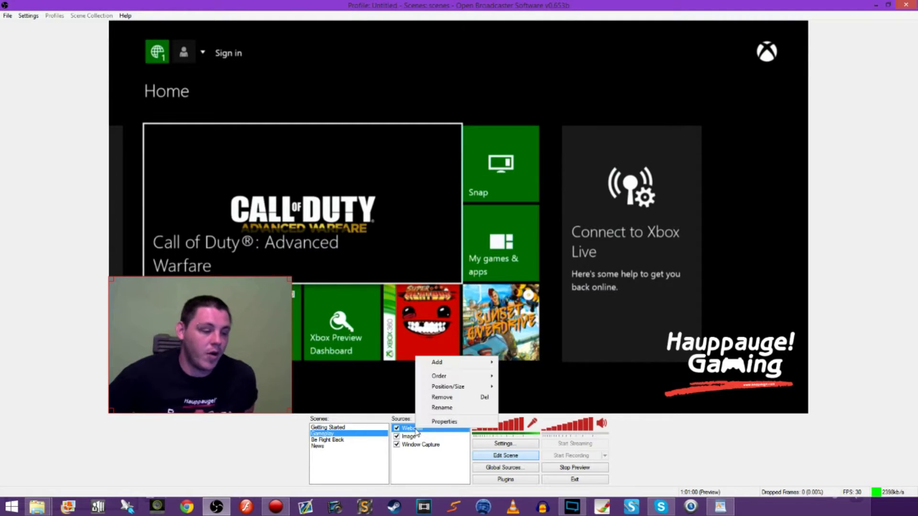
pyautogui.click(439, 422)
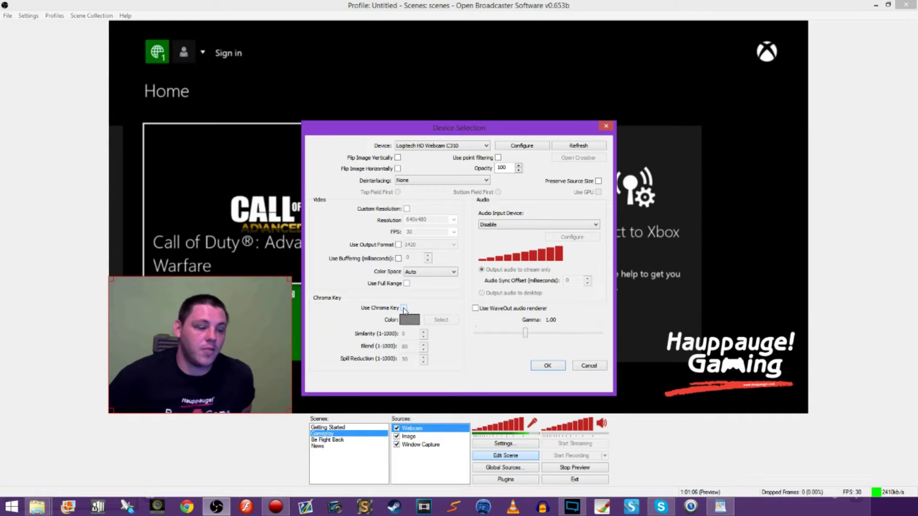
pyautogui.click(405, 308)
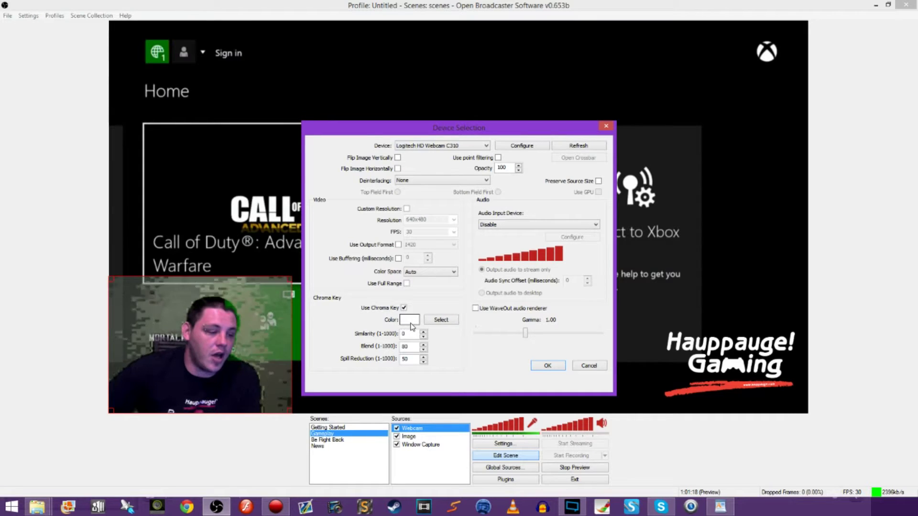
# - Set the chroma key color to bright green and the similarity to 500, and apply the settings
pyautogui.click(410, 324)
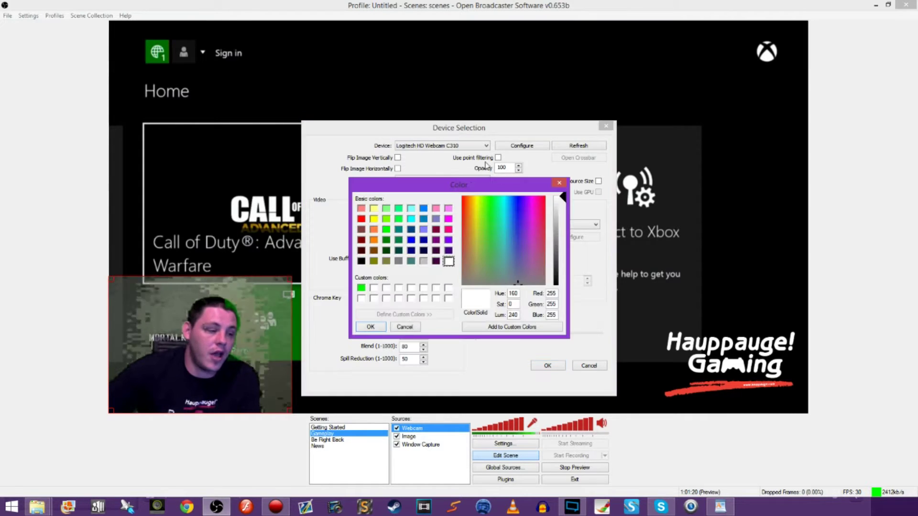
pyautogui.click(361, 288)
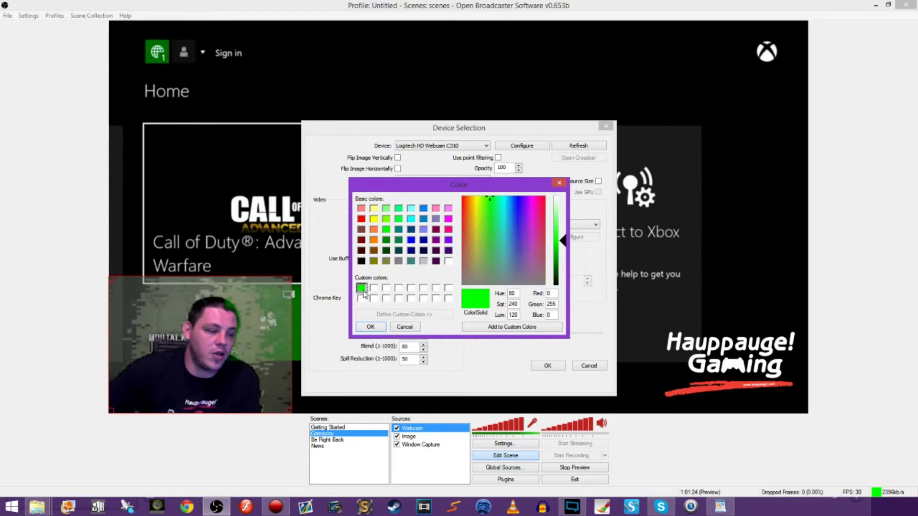
pyautogui.click(386, 229)
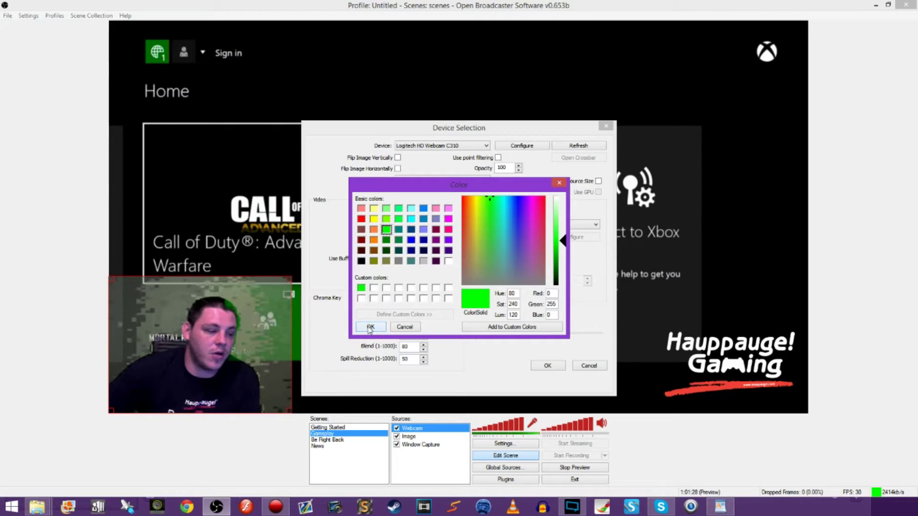
pyautogui.click(370, 327)
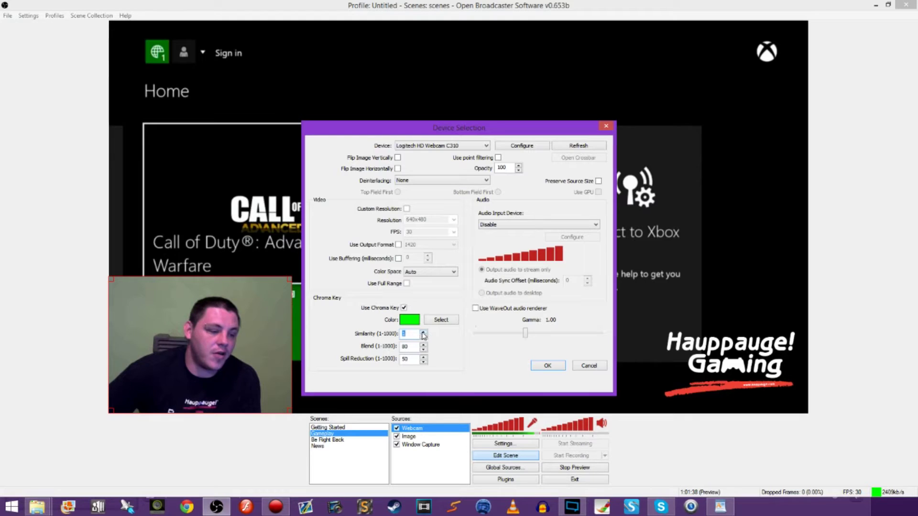
pyautogui.write('1')
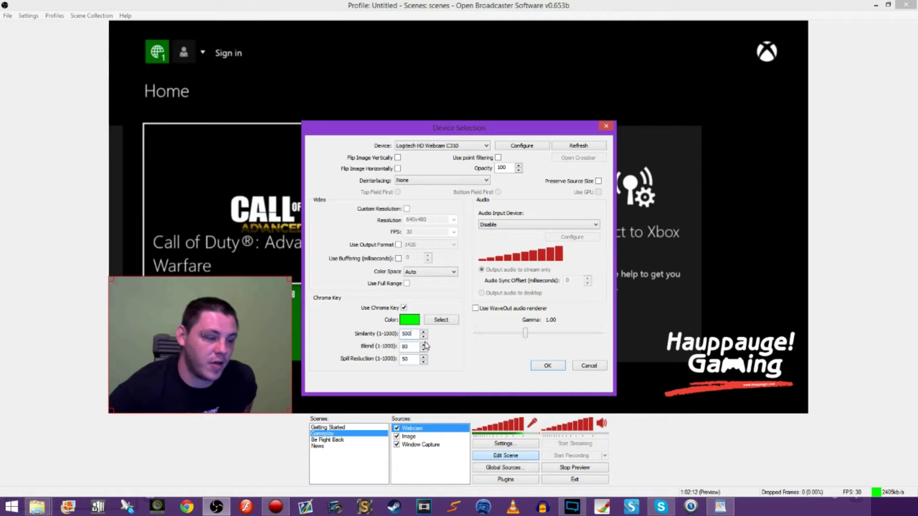
pyautogui.press('Return')
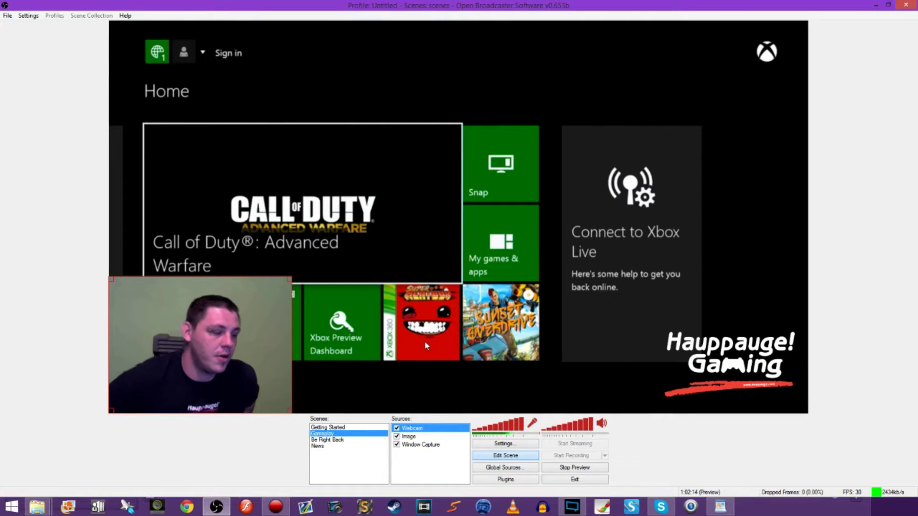
# - Reopen the Webcam source's properties and set the chroma key similarity to 750
pyautogui.rightClick(227, 349)
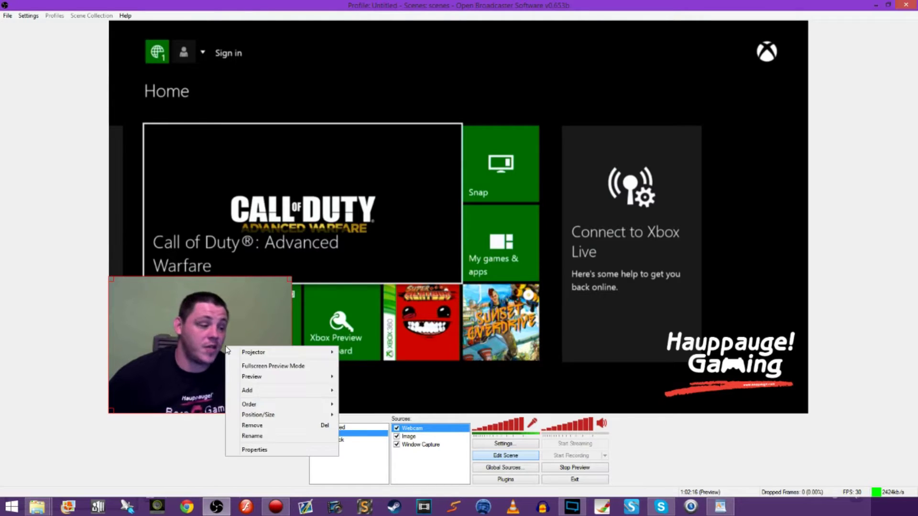
pyautogui.click(274, 452)
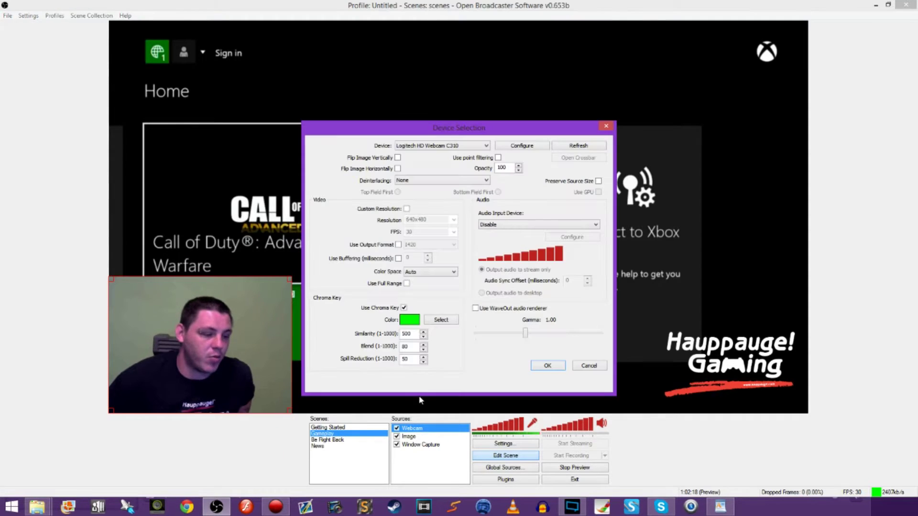
pyautogui.moveTo(412, 334); pyautogui.dragTo(398, 337)
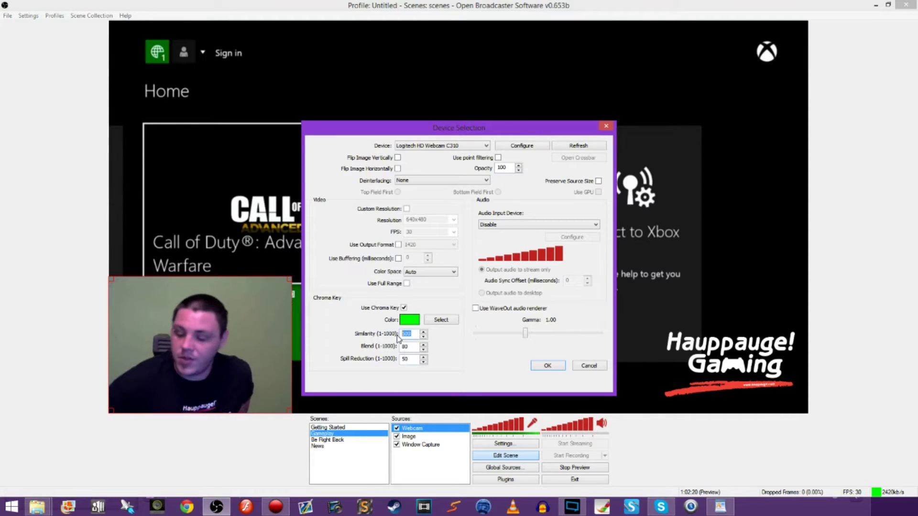
pyautogui.write('750')
pyautogui.press('Return')
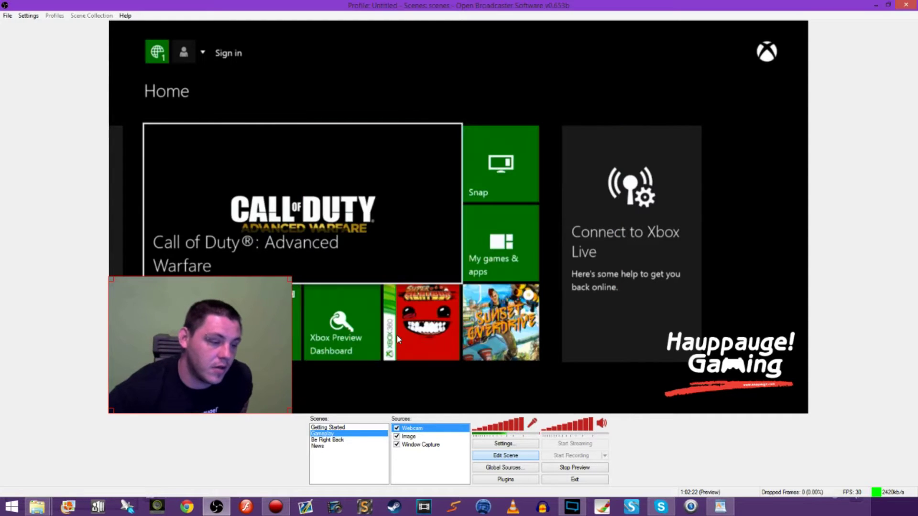
# - Reopen the Webcam source's properties and sample the chroma key color from the green wall in the webcam image
pyautogui.rightClick(278, 331)
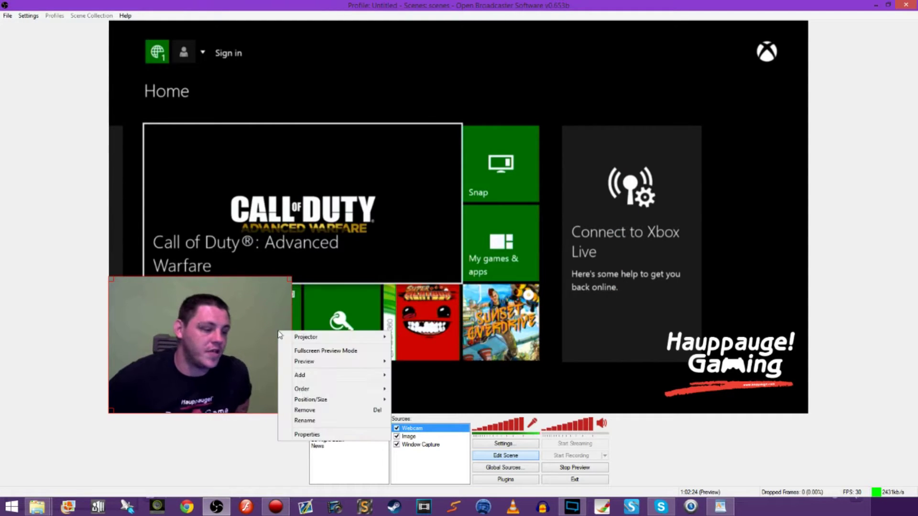
pyautogui.click(313, 430)
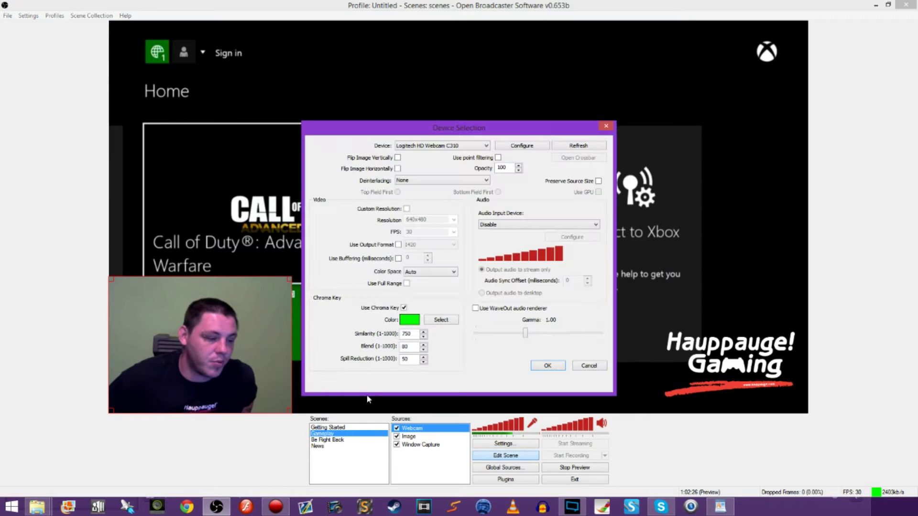
pyautogui.click(412, 347)
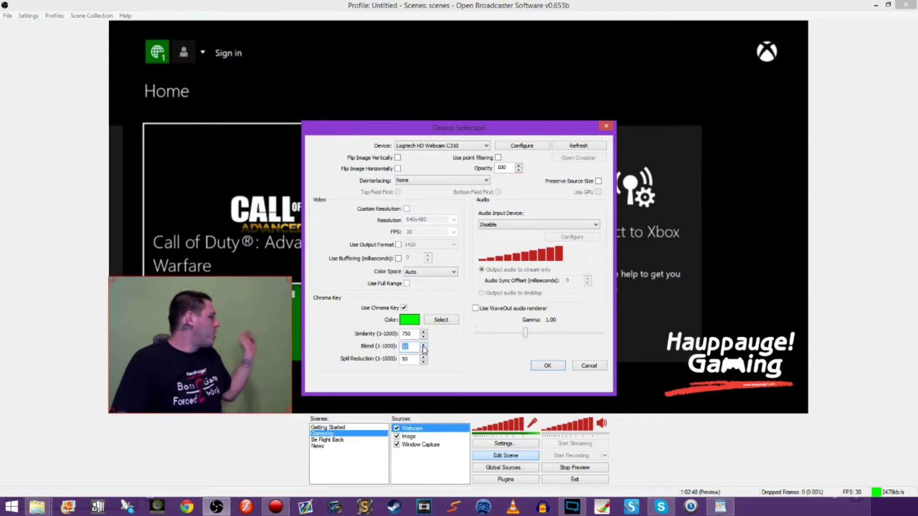
pyautogui.click(437, 324)
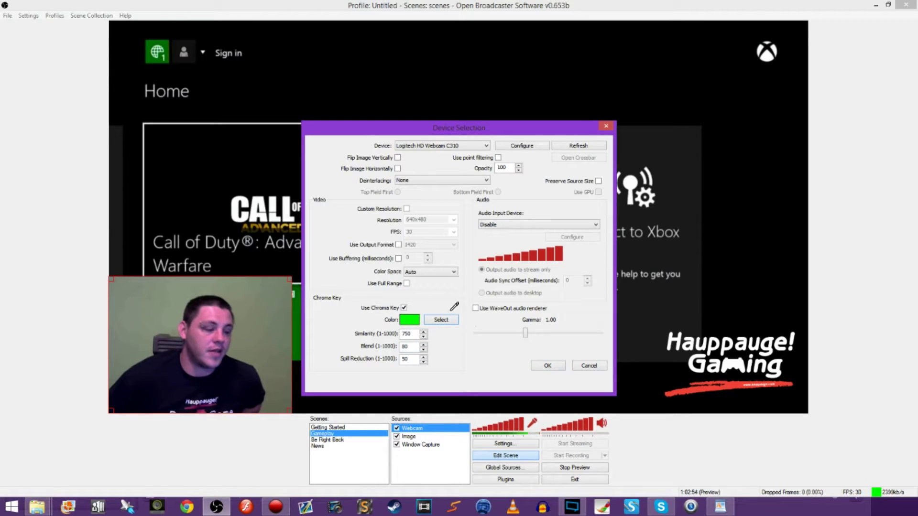
pyautogui.click(259, 300)
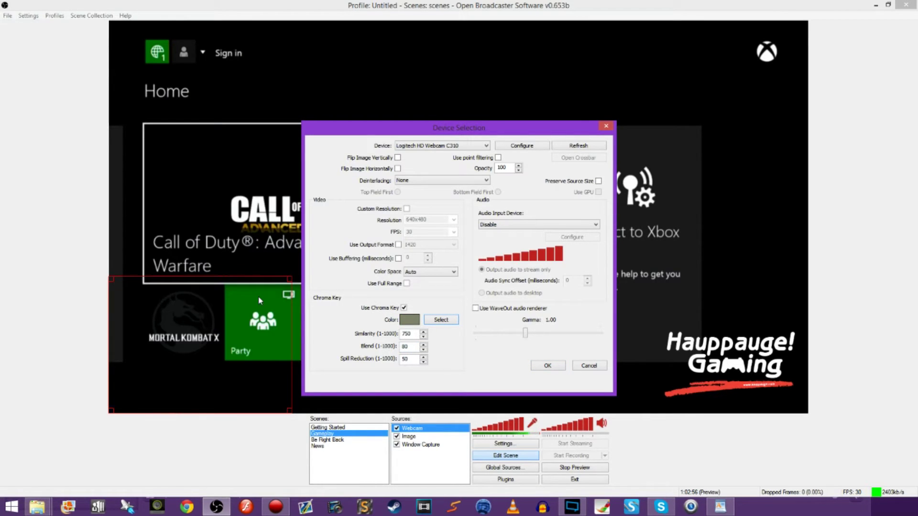
# - Reset the chroma key similarity to 0 and raise it gradually to 49
pyautogui.doubleClick(413, 332)
pyautogui.write('0')
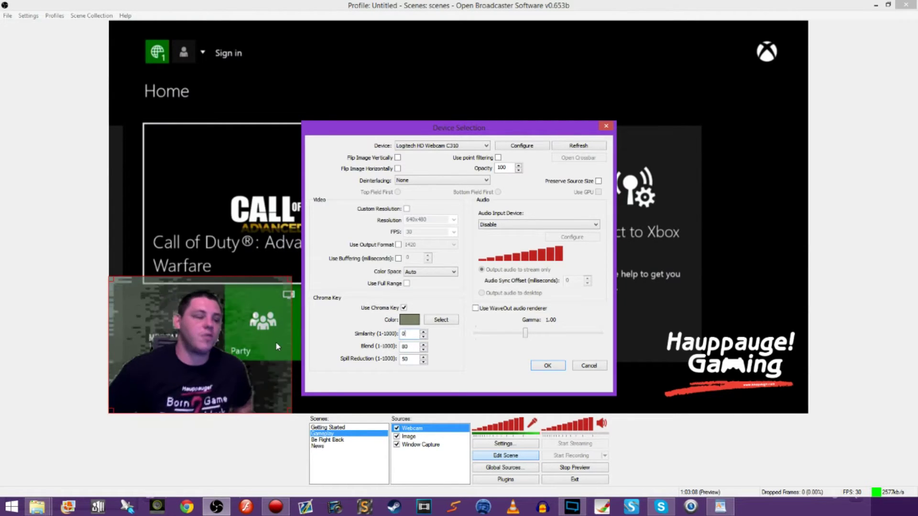
pyautogui.click(423, 331)
pyautogui.click(423, 331)
pyautogui.click(424, 331)
pyautogui.click(423, 331)
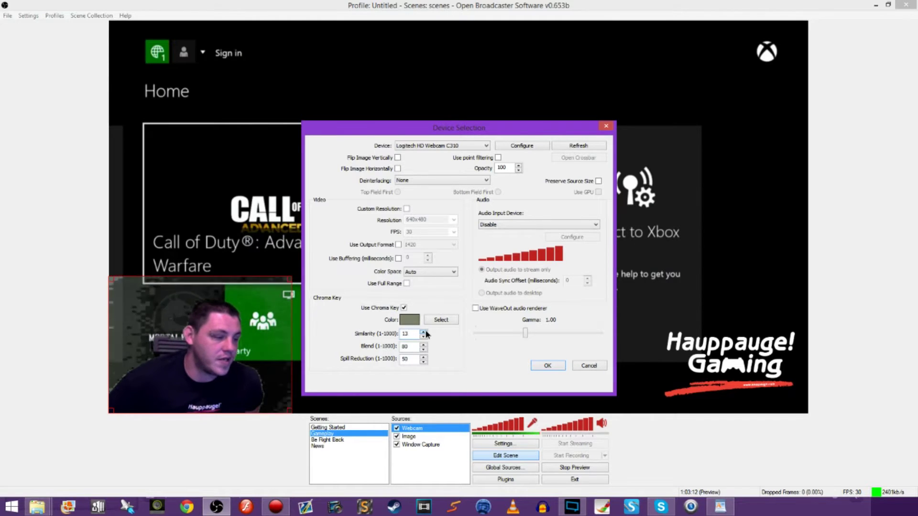
pyautogui.click(424, 332)
pyautogui.click(423, 333)
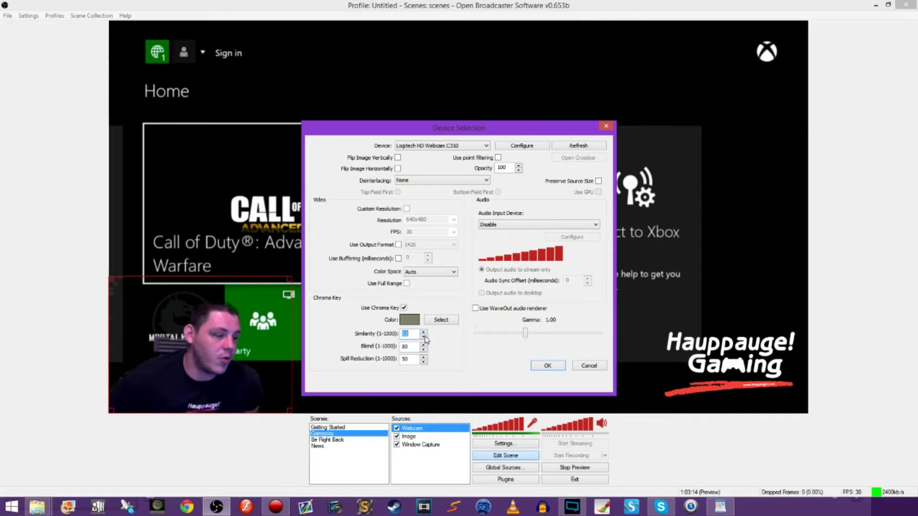
pyautogui.click(423, 336)
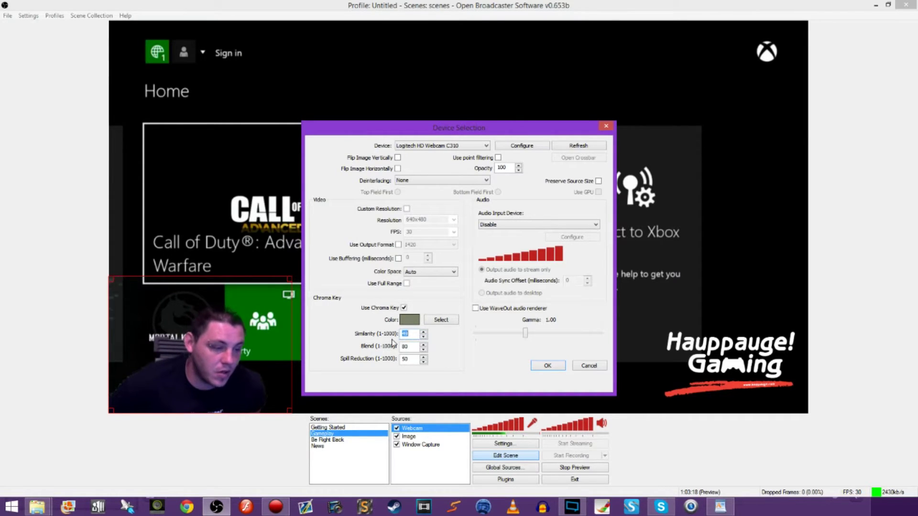
pyautogui.click(421, 334)
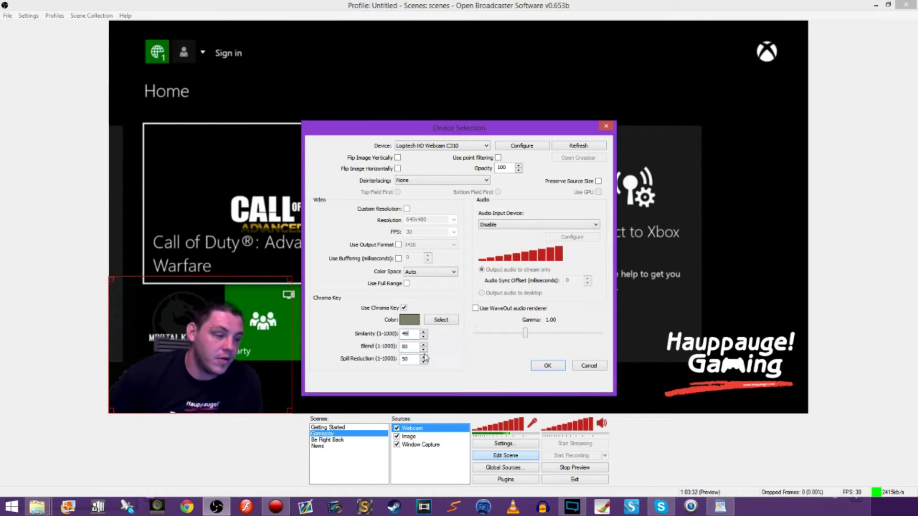
# - Raise the chroma key blend to 89
pyautogui.click(423, 345)
pyautogui.click(423, 345)
pyautogui.click(423, 344)
pyautogui.click(424, 344)
pyautogui.click(423, 344)
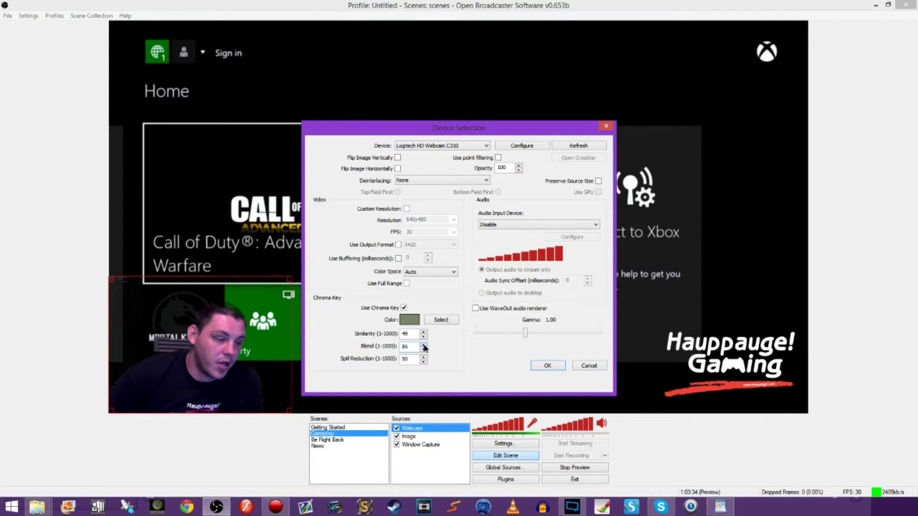
pyautogui.doubleClick(417, 347)
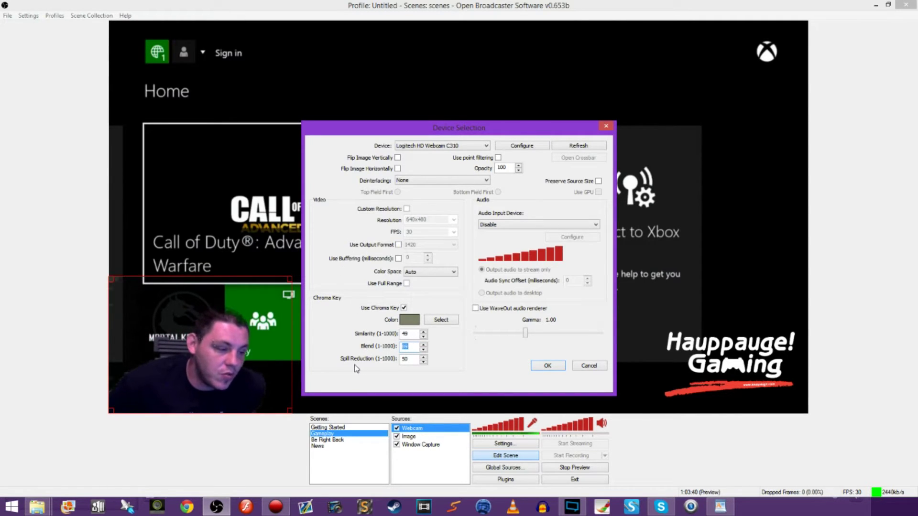
# - Set the chroma key spill reduction to 0 and apply the settings
pyautogui.click(423, 362)
pyautogui.click(423, 362)
pyautogui.click(424, 362)
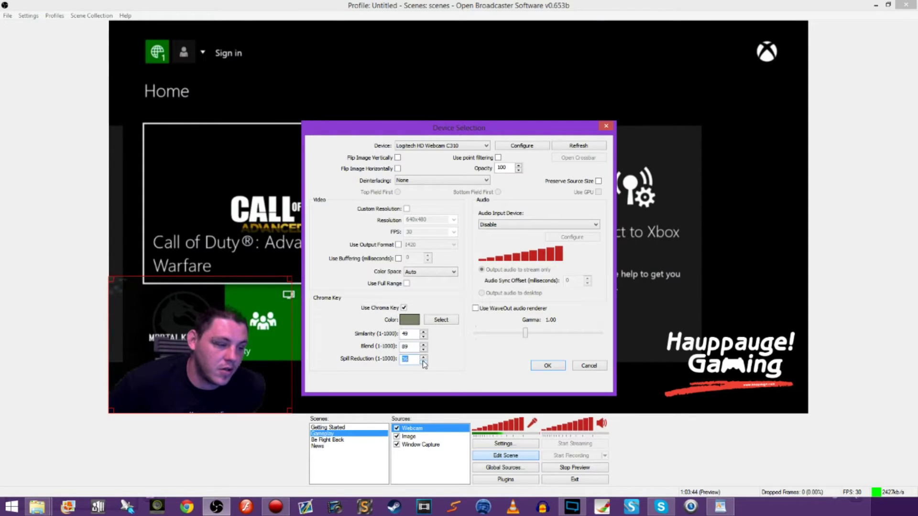
pyautogui.write('0')
pyautogui.press('Return')
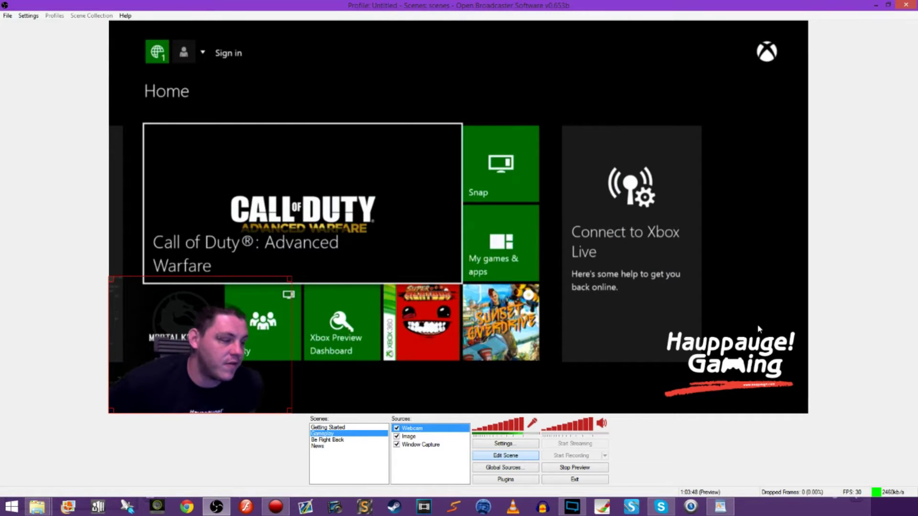
# - Reopen the Webcam source's properties, then set the chroma key similarity to 36 and the blend to 81
pyautogui.rightClick(203, 361)
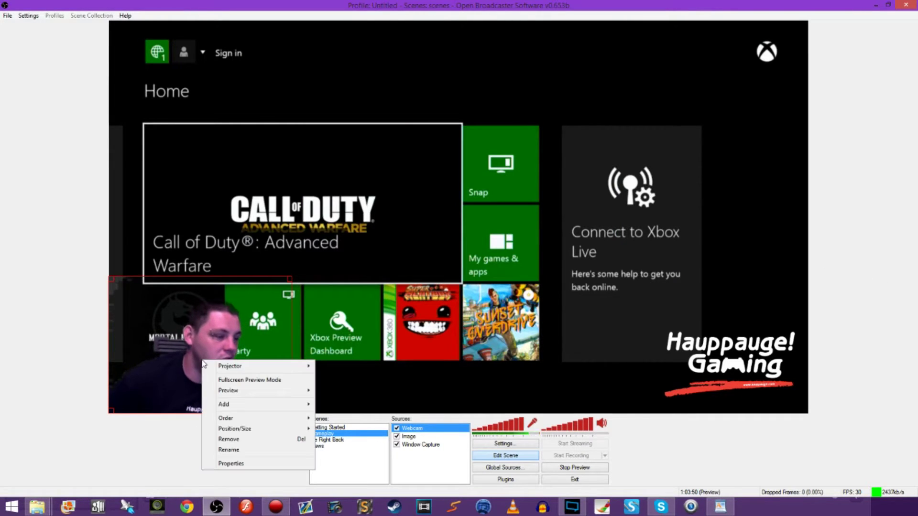
pyautogui.moveTo(220, 367)
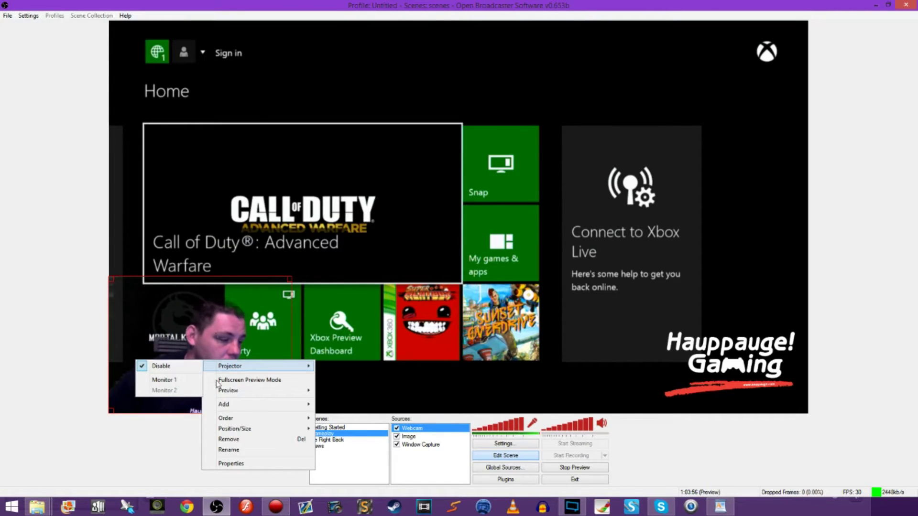
pyautogui.click(231, 463)
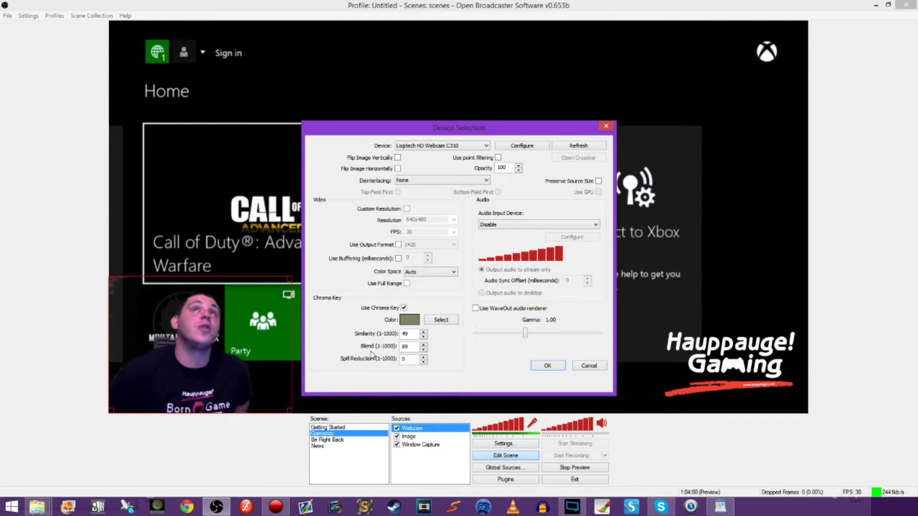
pyautogui.click(424, 332)
pyautogui.click(424, 333)
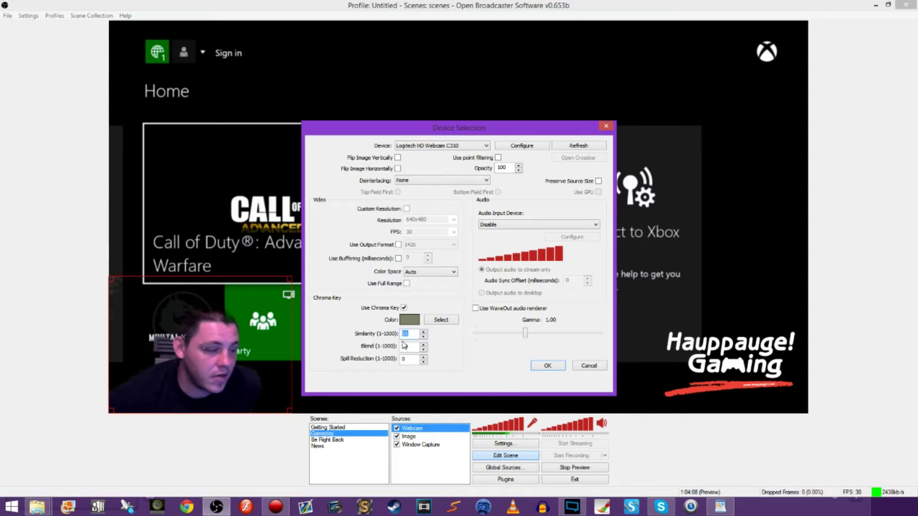
pyautogui.write('25')
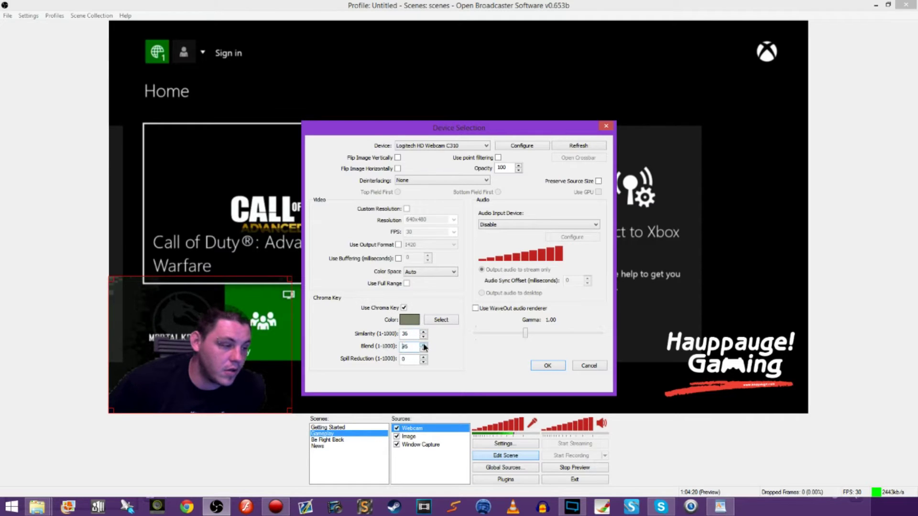
pyautogui.click(424, 345)
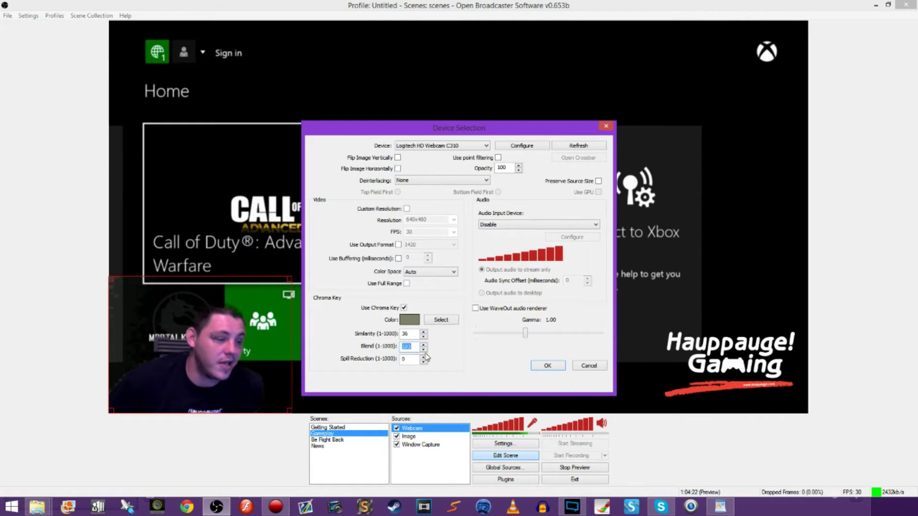
pyautogui.click(424, 350)
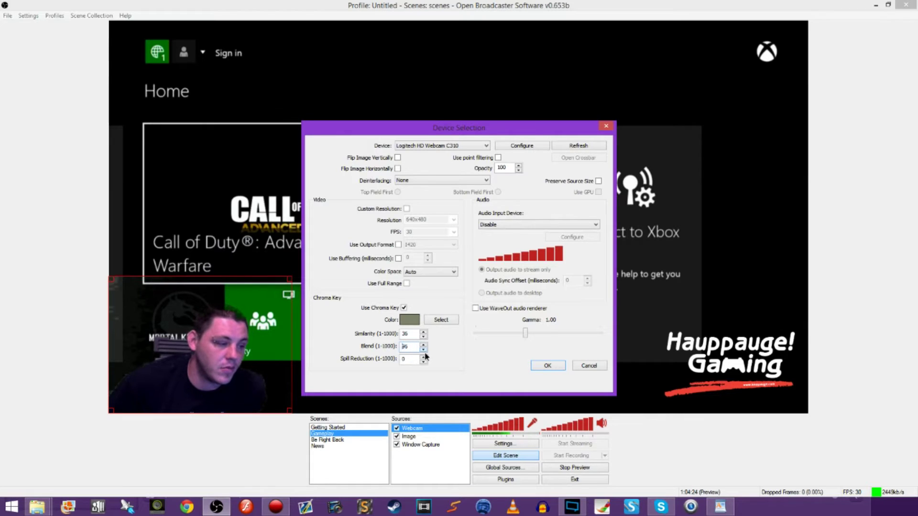
pyautogui.click(423, 350)
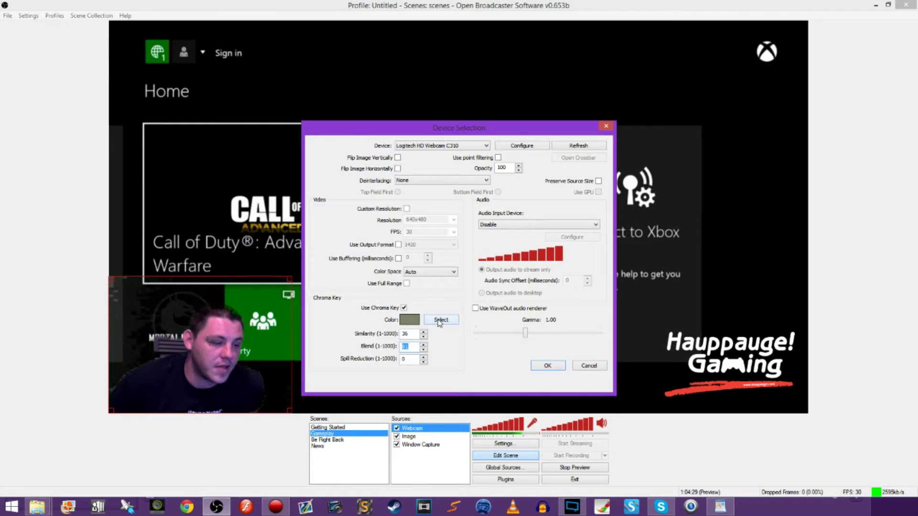
# - Change the chroma key color to the saved custom bright green and set the similarity to 875
pyautogui.click(410, 322)
pyautogui.click(361, 287)
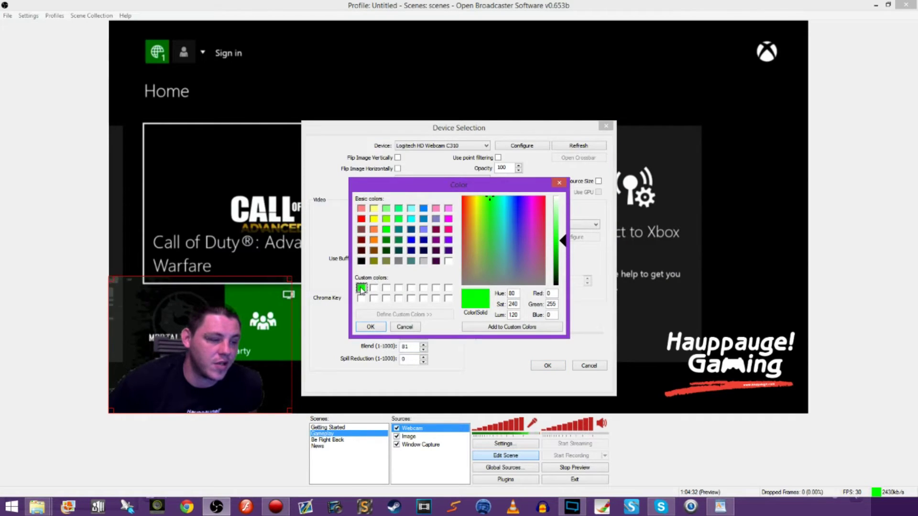
pyautogui.click(370, 326)
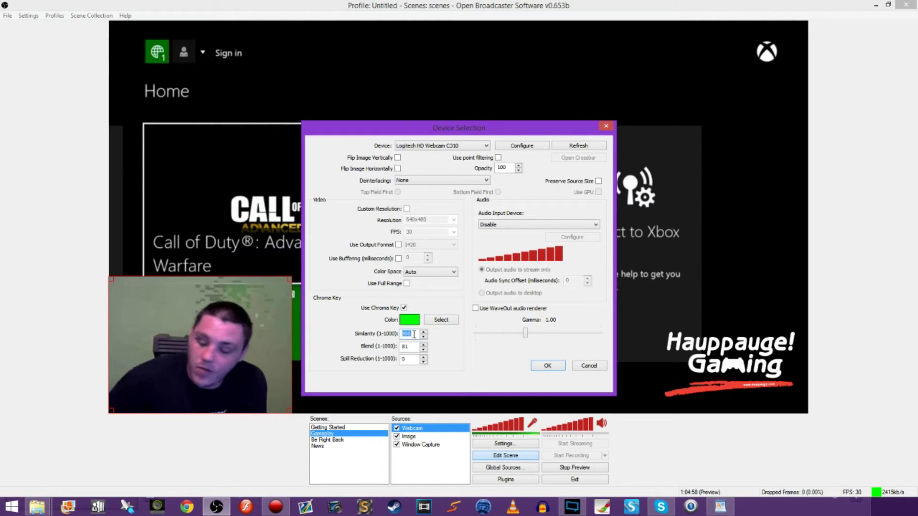
pyautogui.write('0')
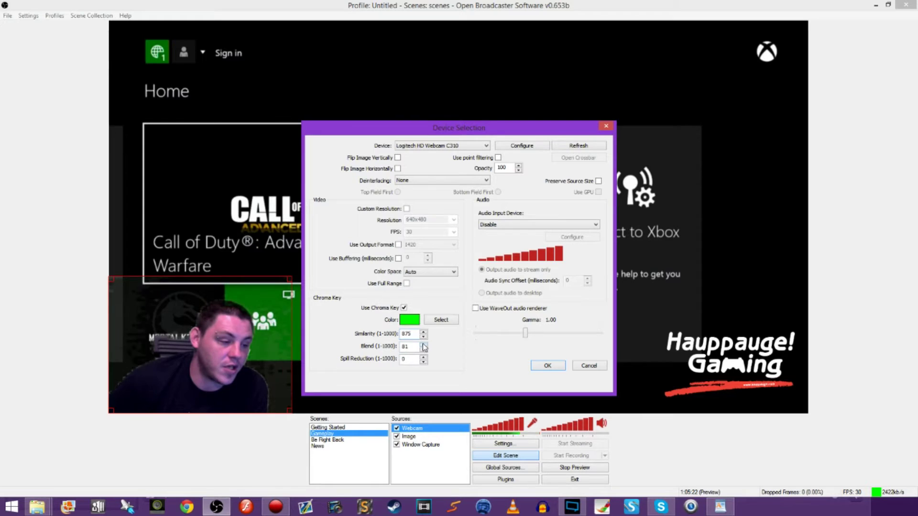
# - Raise the chroma key blend to 108 and the similarity to 885
pyautogui.click(424, 343)
pyautogui.click(424, 344)
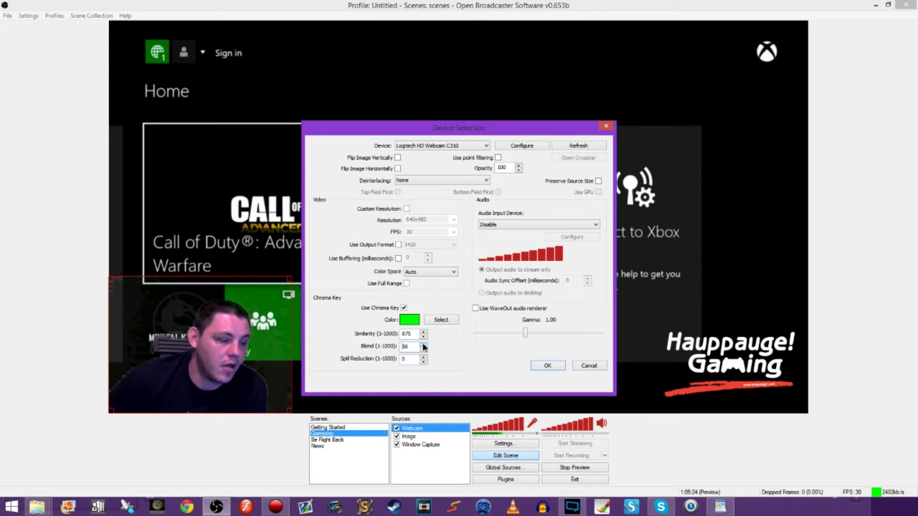
pyautogui.click(423, 345)
pyautogui.click(423, 344)
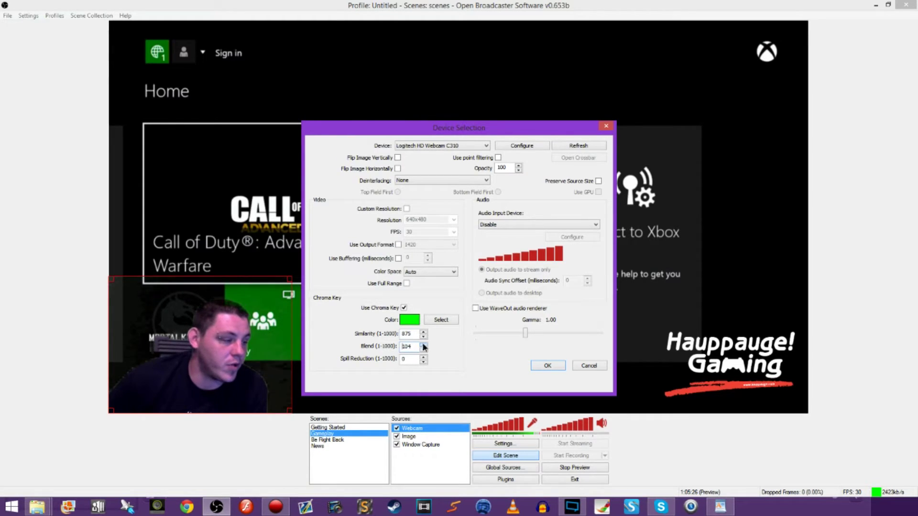
pyautogui.click(424, 344)
pyautogui.click(423, 345)
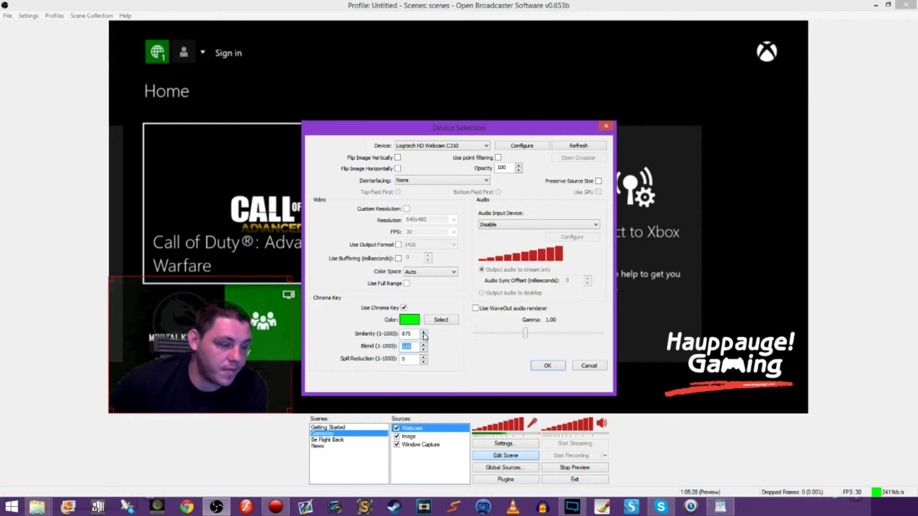
pyautogui.click(424, 333)
pyautogui.click(424, 333)
pyautogui.click(423, 333)
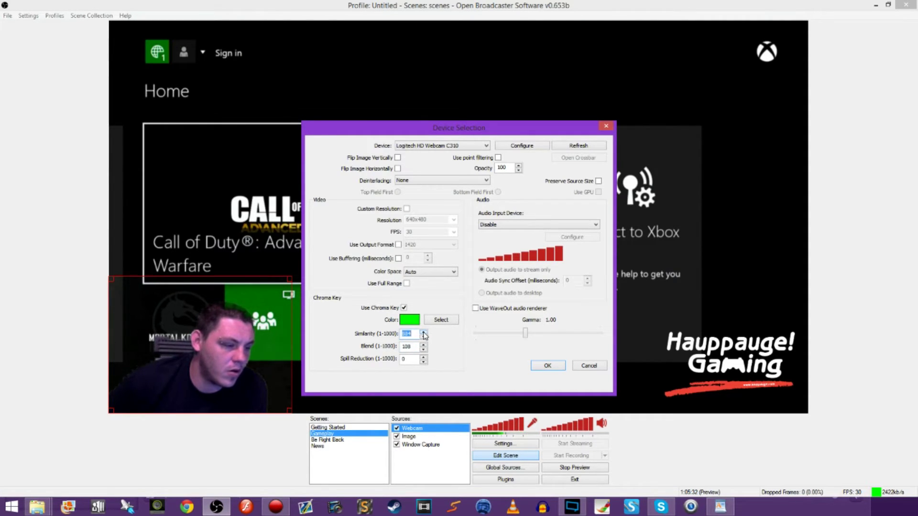
pyautogui.click(423, 332)
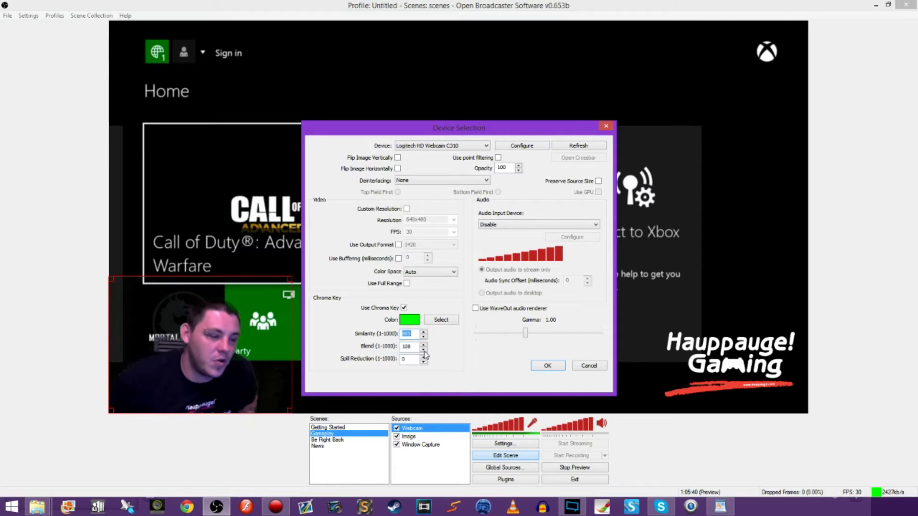
# - Lower the chroma key blend to 95 and the similarity to 881
pyautogui.click(423, 350)
pyautogui.click(423, 350)
pyautogui.click(423, 350)
pyautogui.click(423, 350)
pyautogui.click(423, 350)
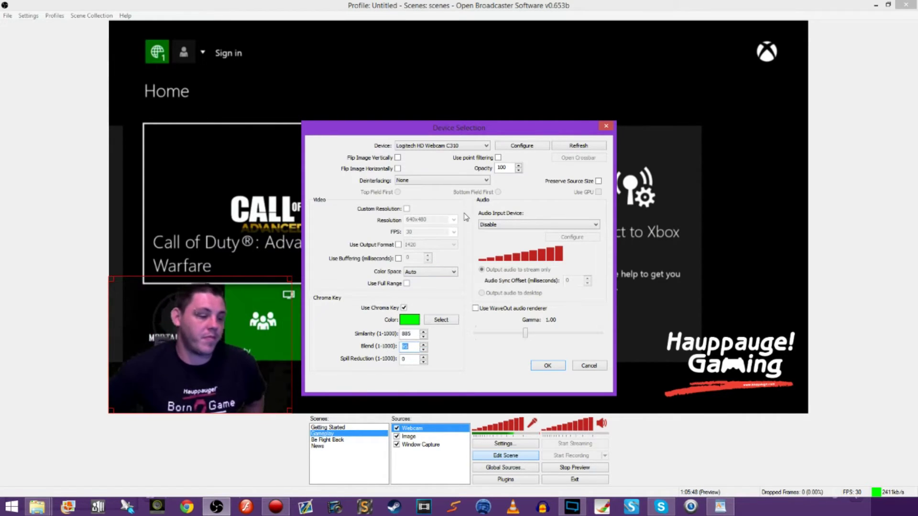
pyautogui.doubleClick(411, 335)
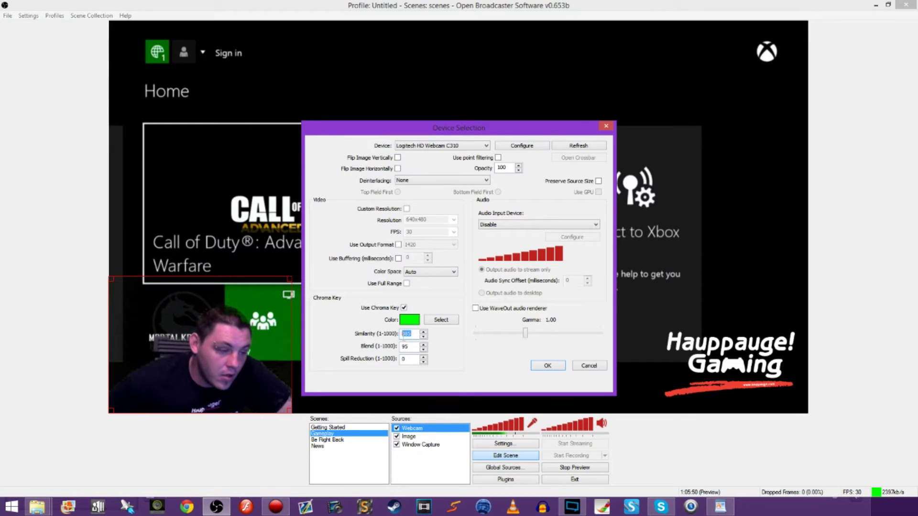
pyautogui.click(424, 337)
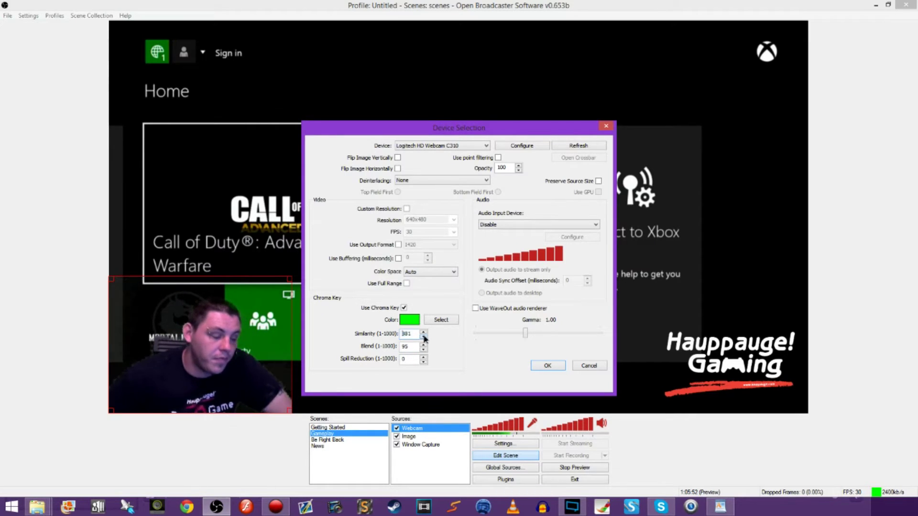
pyautogui.click(423, 338)
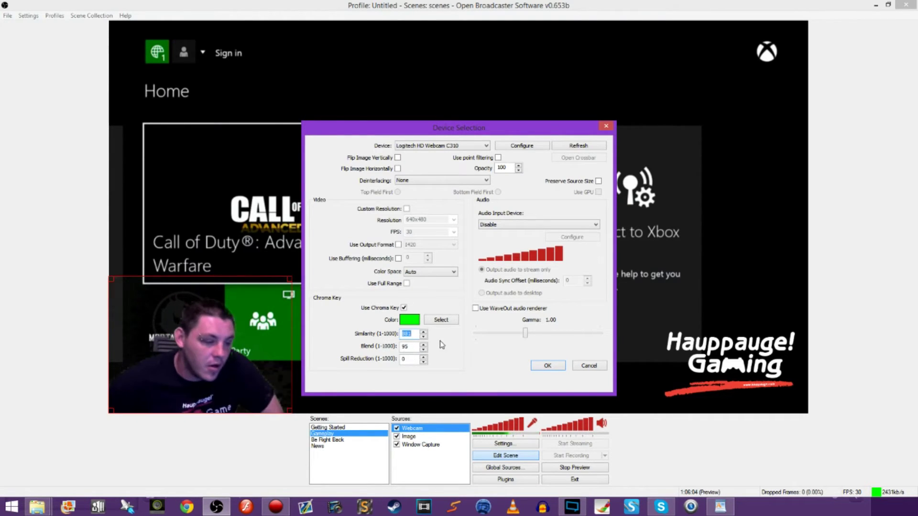
# - Raise the chroma key blend to 102, increase the similarity slightly, and apply the settings
pyautogui.click(423, 344)
pyautogui.click(424, 344)
pyautogui.click(424, 344)
pyautogui.click(424, 331)
pyautogui.click(423, 332)
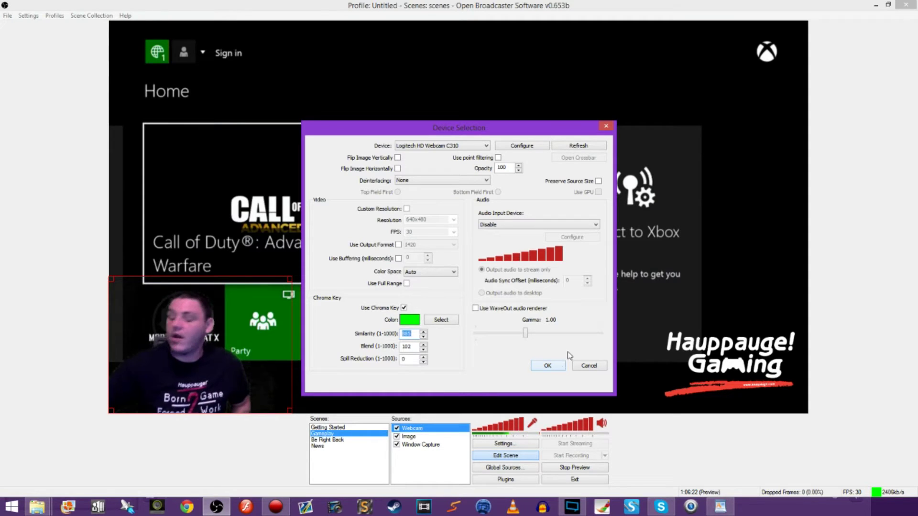
pyautogui.click(556, 368)
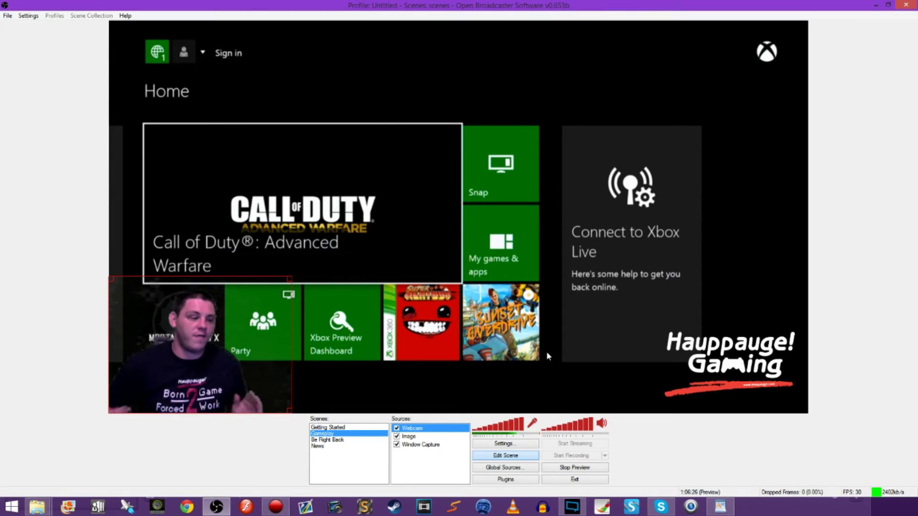